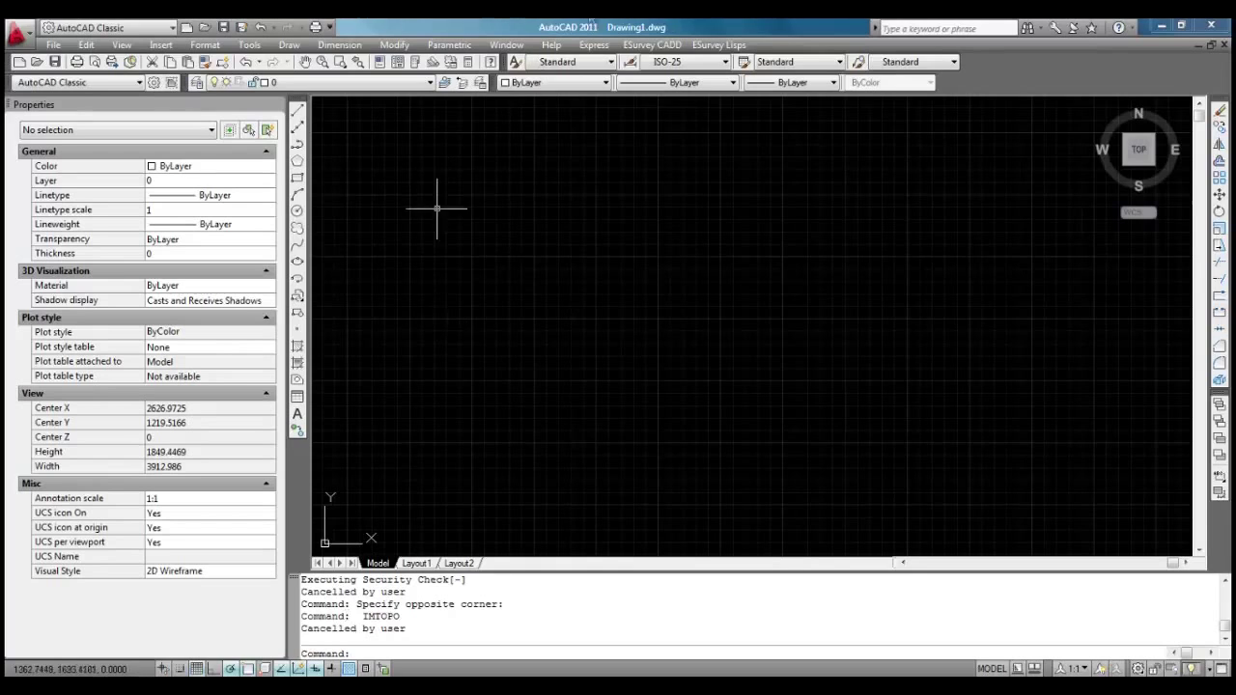
# Step: Start the Direct TopoDraw (IMTOPO) import and choose the survey data file from the ESurveyCADD Sample folder
pyautogui.click(669, 44)
pyautogui.moveTo(682, 66)
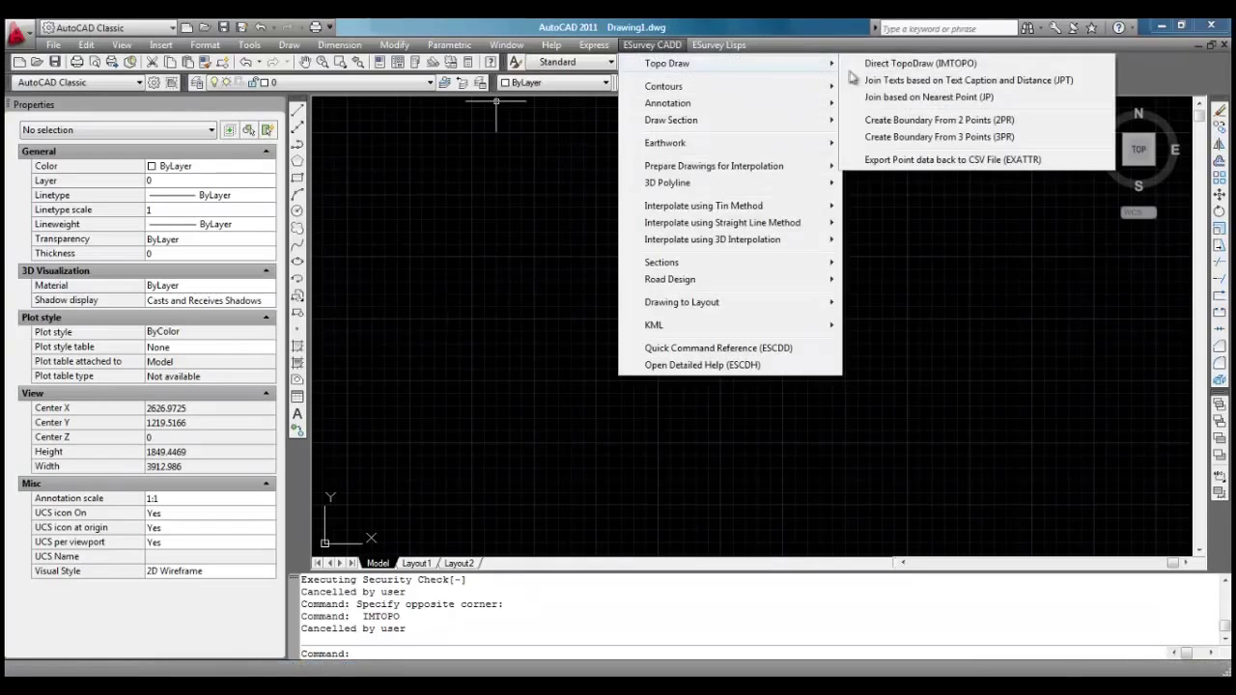
pyautogui.click(879, 66)
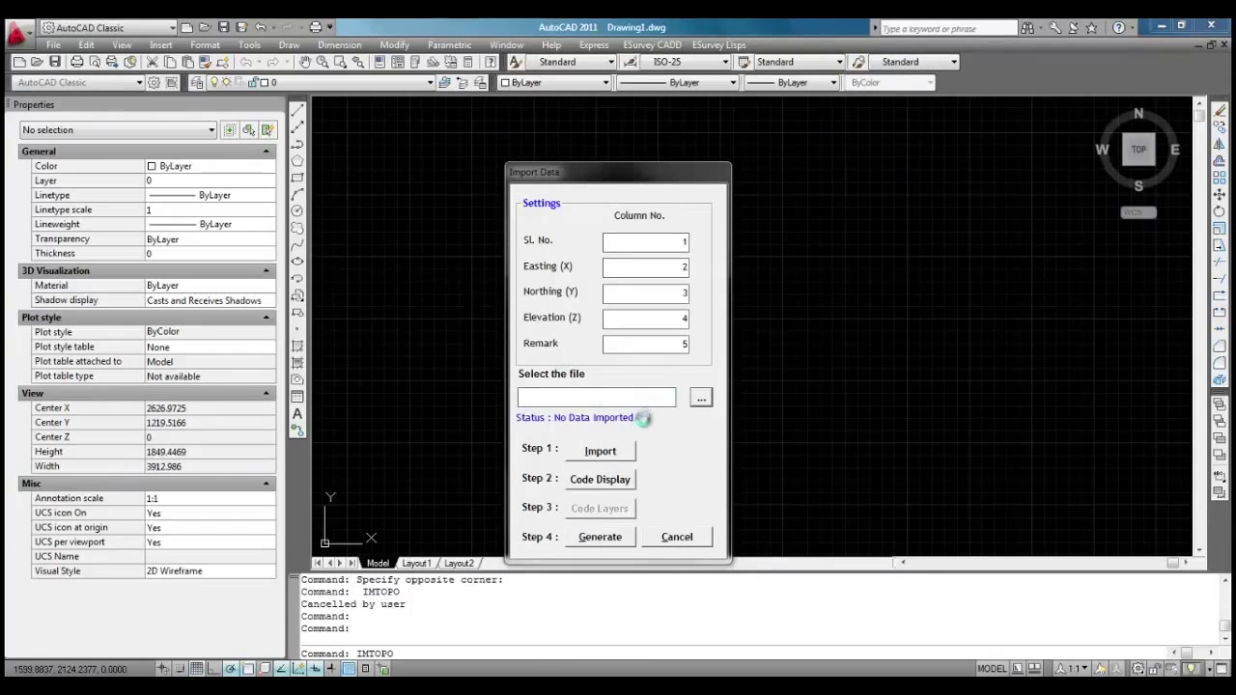
pyautogui.click(701, 398)
pyautogui.doubleClick(685, 399)
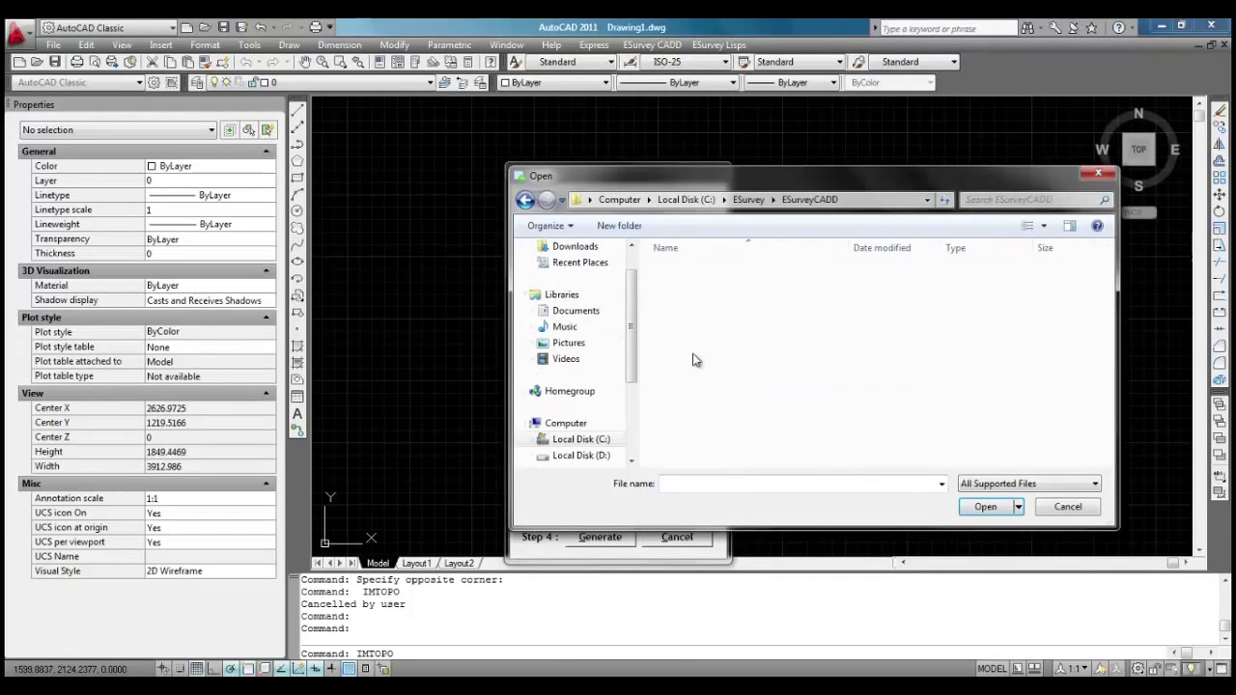
pyautogui.doubleClick(687, 270)
pyautogui.doubleClick(690, 419)
pyautogui.doubleClick(695, 396)
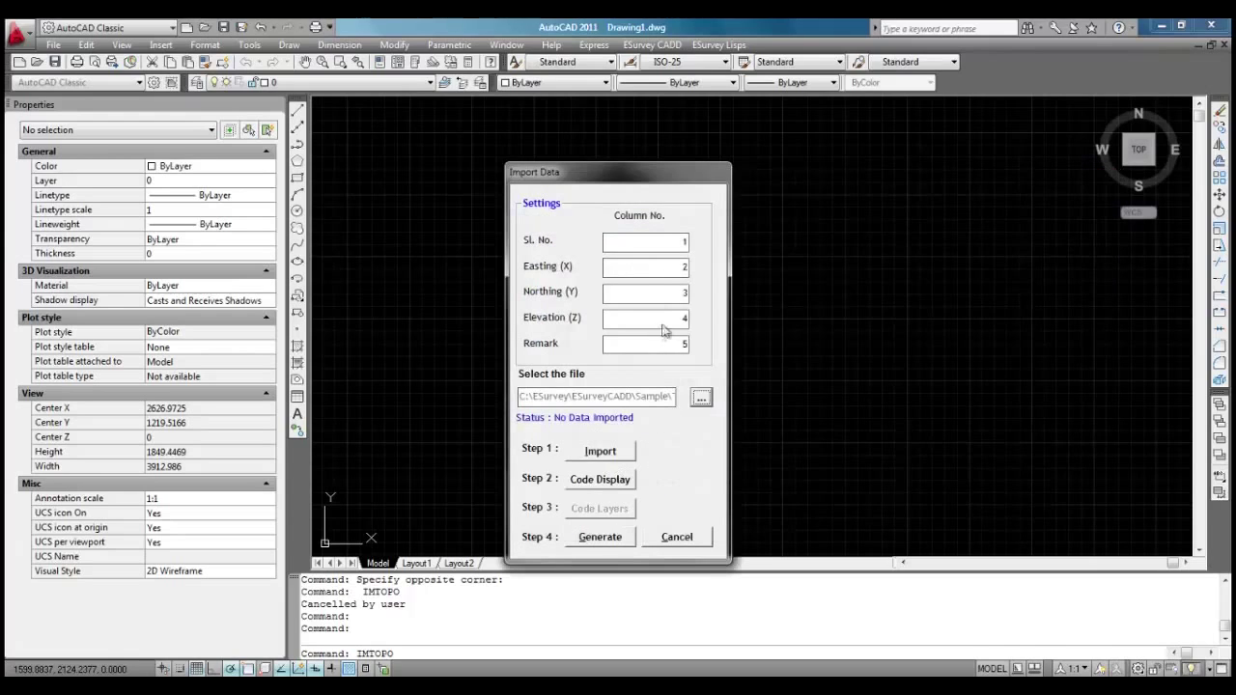
# Step: Check columns 1 to 5 for serial number, easting, northing, elevation and remark, and import the points
pyautogui.doubleClick(682, 265)
pyautogui.click(639, 347)
pyautogui.doubleClick(686, 319)
pyautogui.click(676, 243)
pyautogui.doubleClick(655, 348)
pyautogui.doubleClick(686, 321)
pyautogui.doubleClick(680, 293)
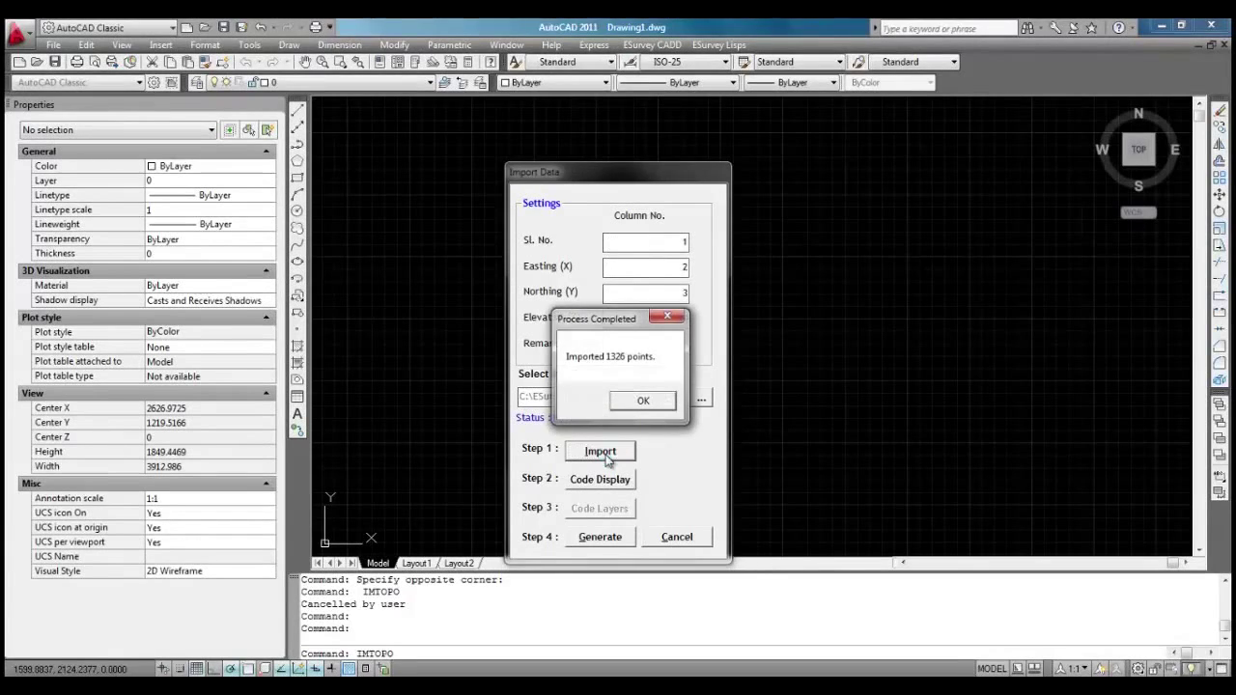
pyautogui.click(639, 404)
# Step: Configure the code display with Y shifts of -1 for remark, 0 for elevation, 1 for serial and -3 for easting, and save it
pyautogui.click(605, 480)
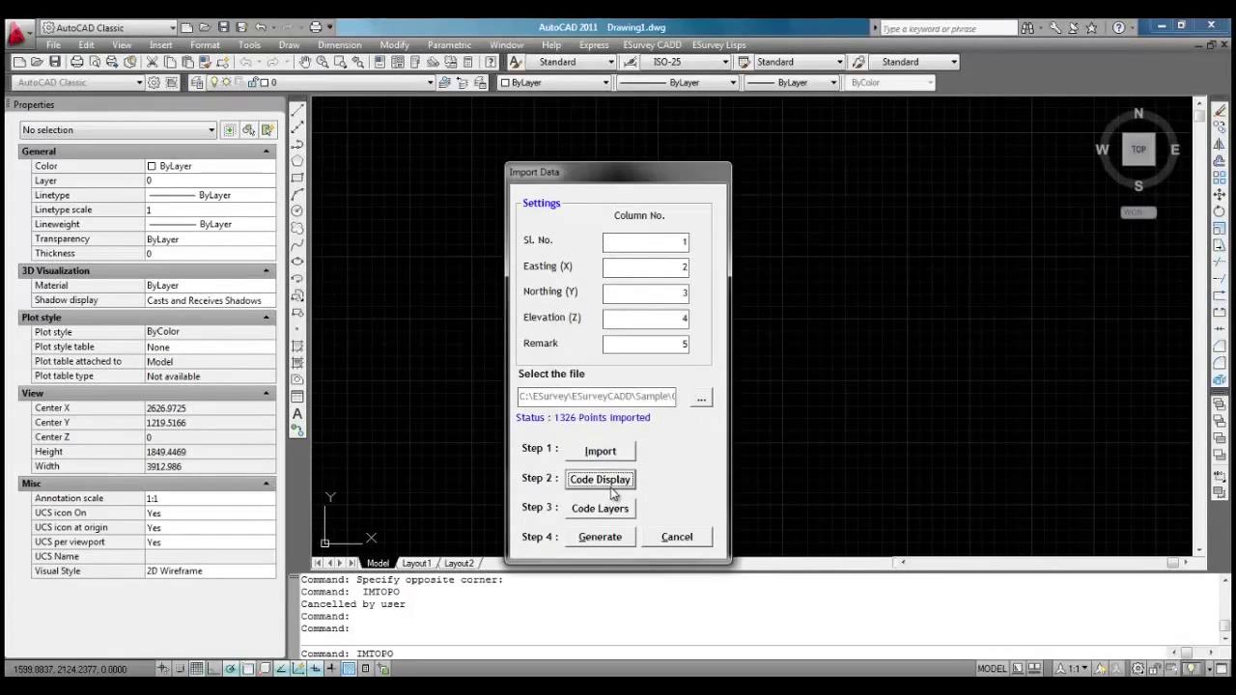
pyautogui.click(467, 183)
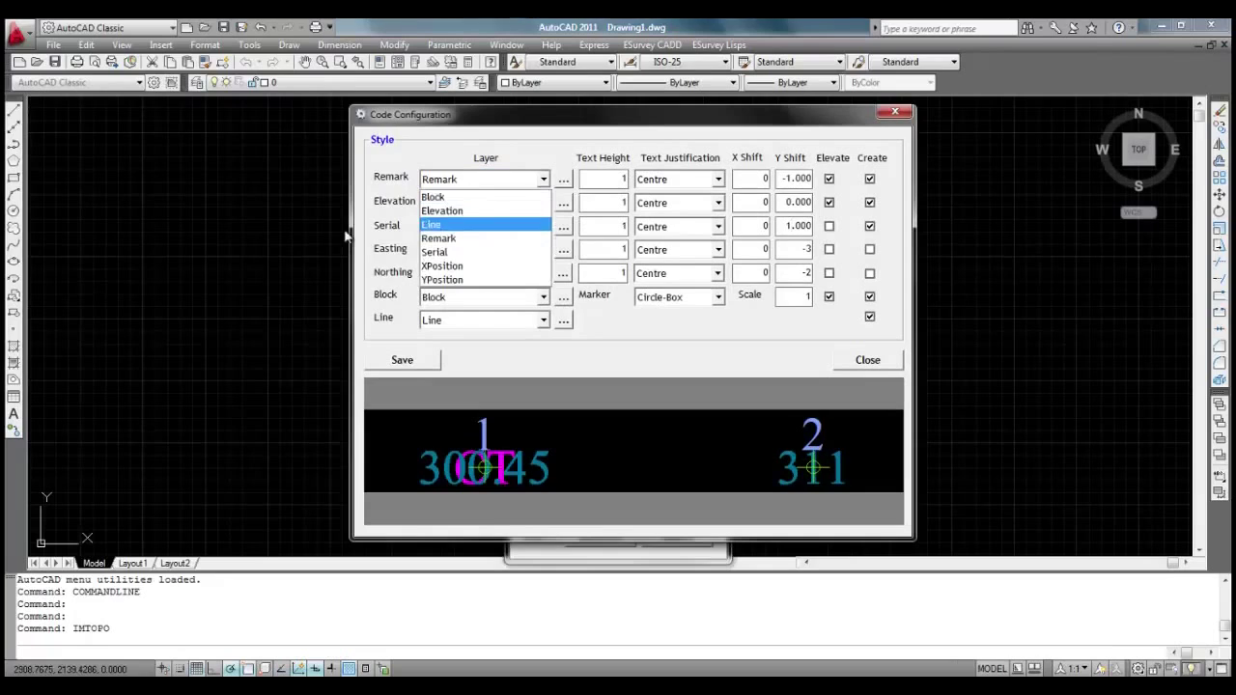
pyautogui.click(363, 239)
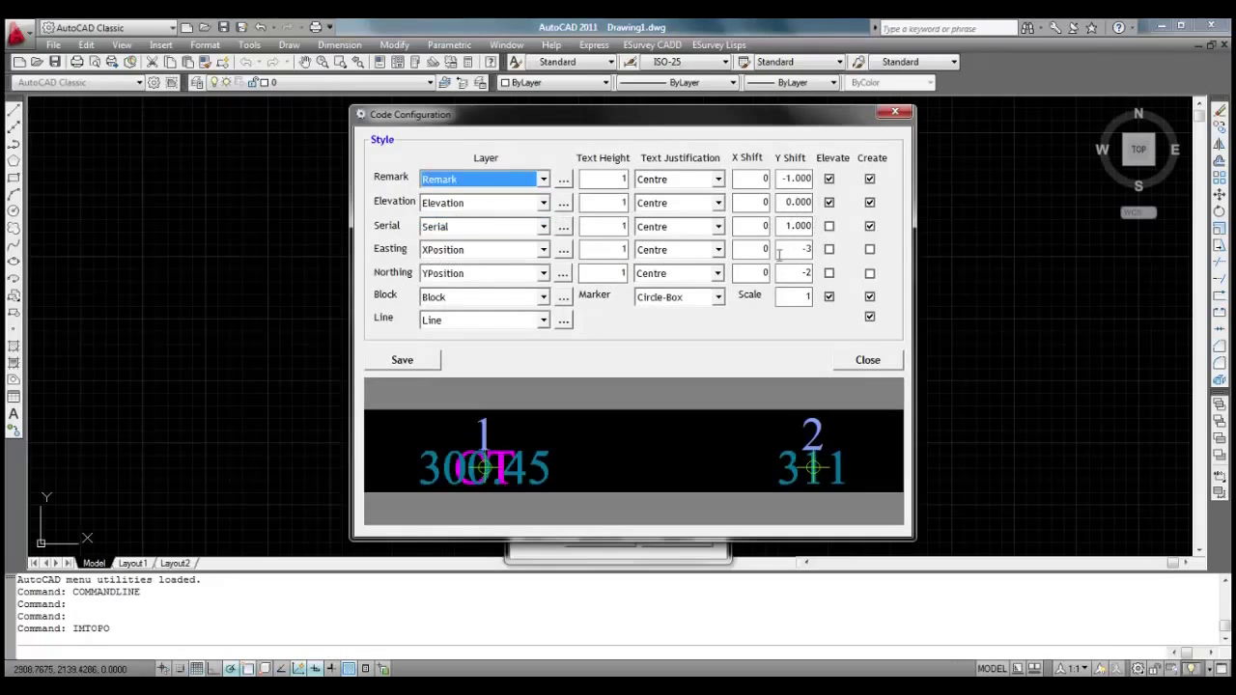
pyautogui.doubleClick(786, 202)
pyautogui.click(786, 225)
pyautogui.doubleClick(797, 225)
pyautogui.click(803, 249)
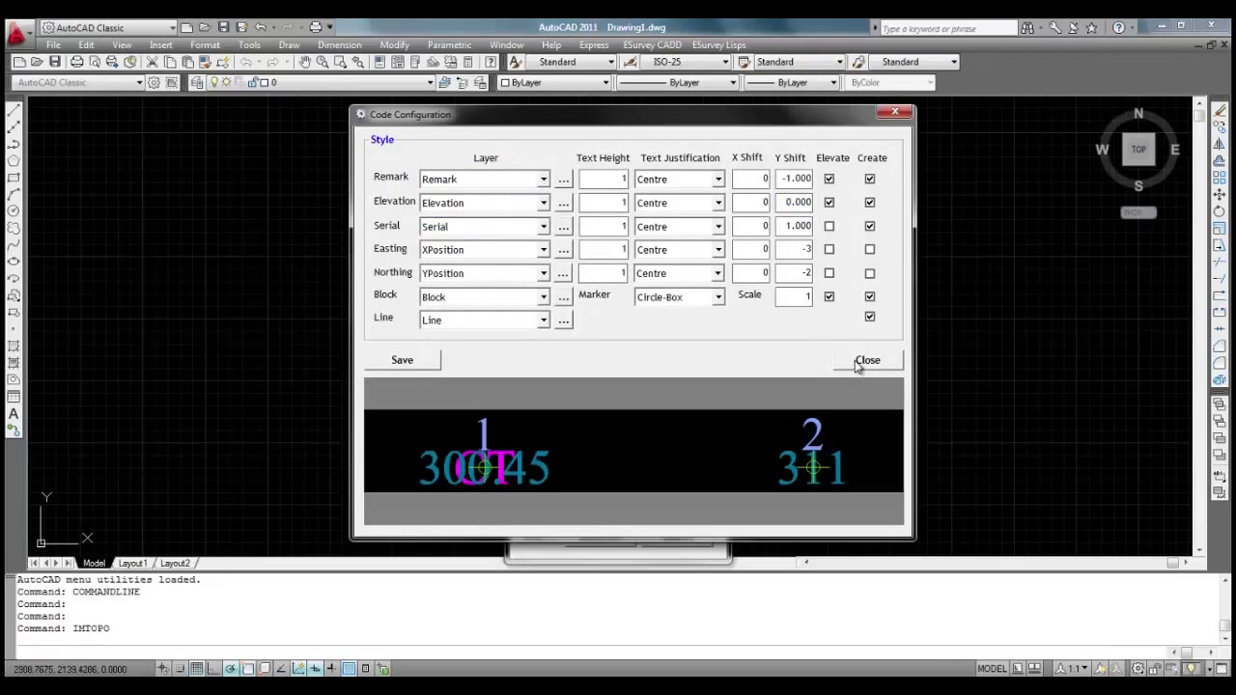
pyautogui.click(411, 359)
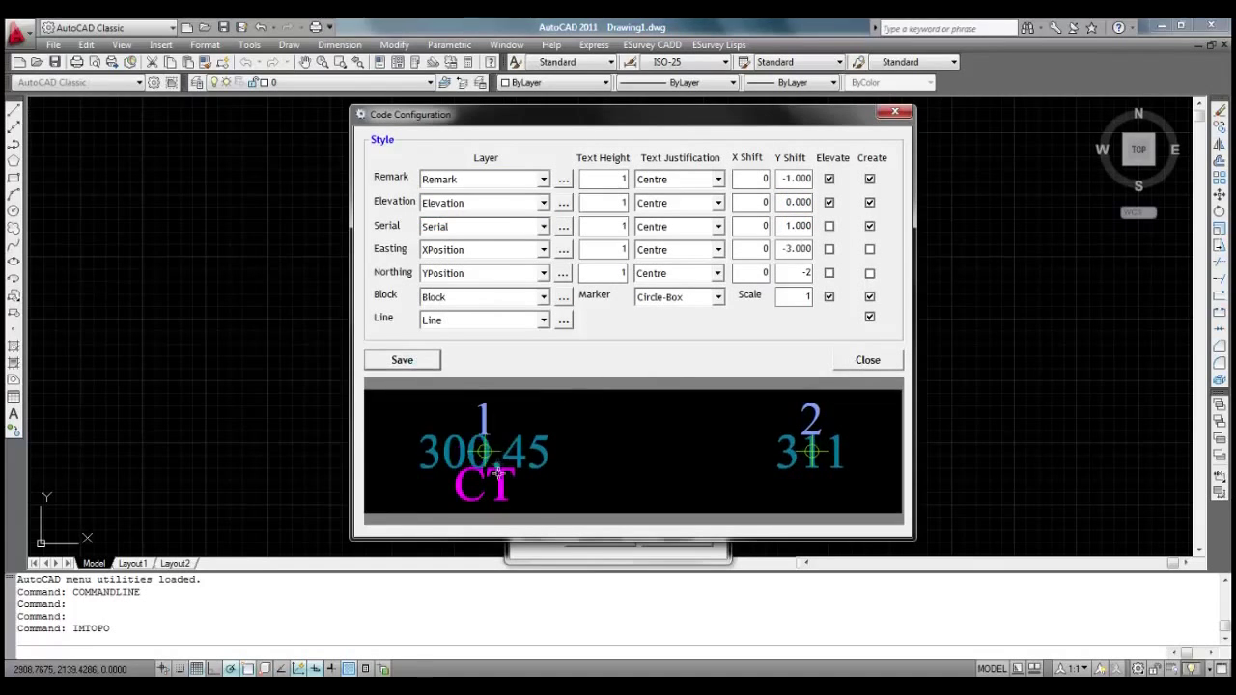
pyautogui.click(865, 360)
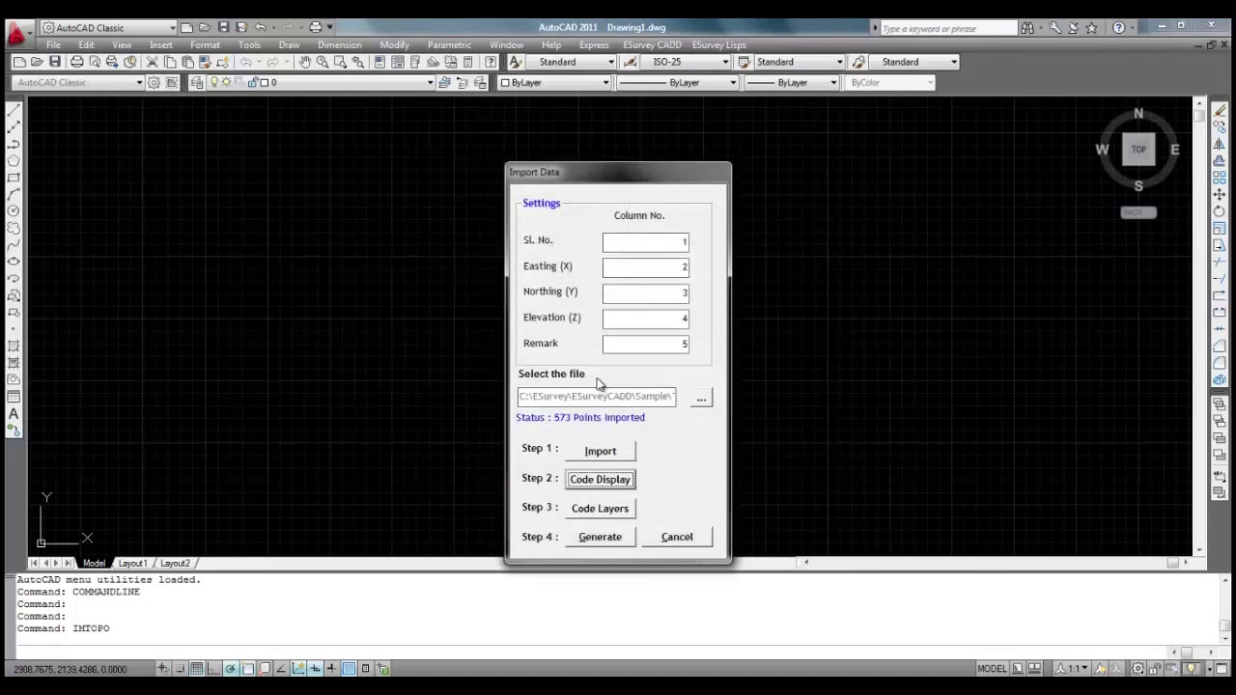
# Step: Examine the code layer settings for the imported remarks
pyautogui.click(591, 514)
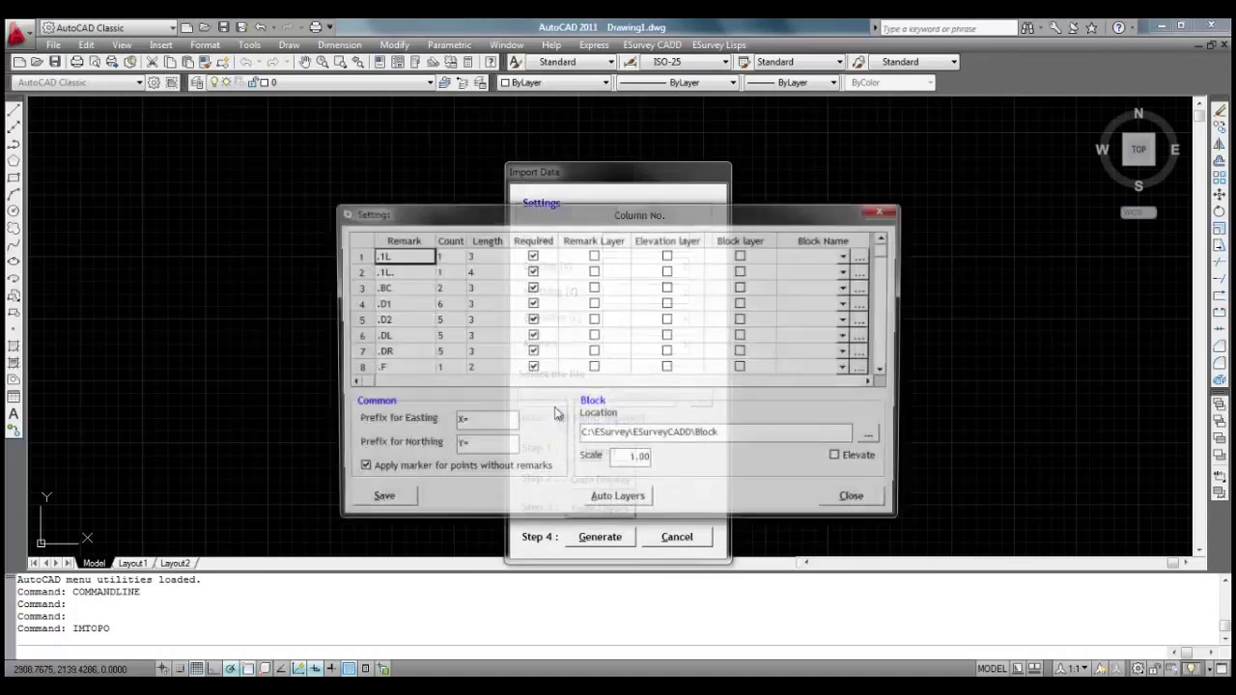
pyautogui.click(858, 500)
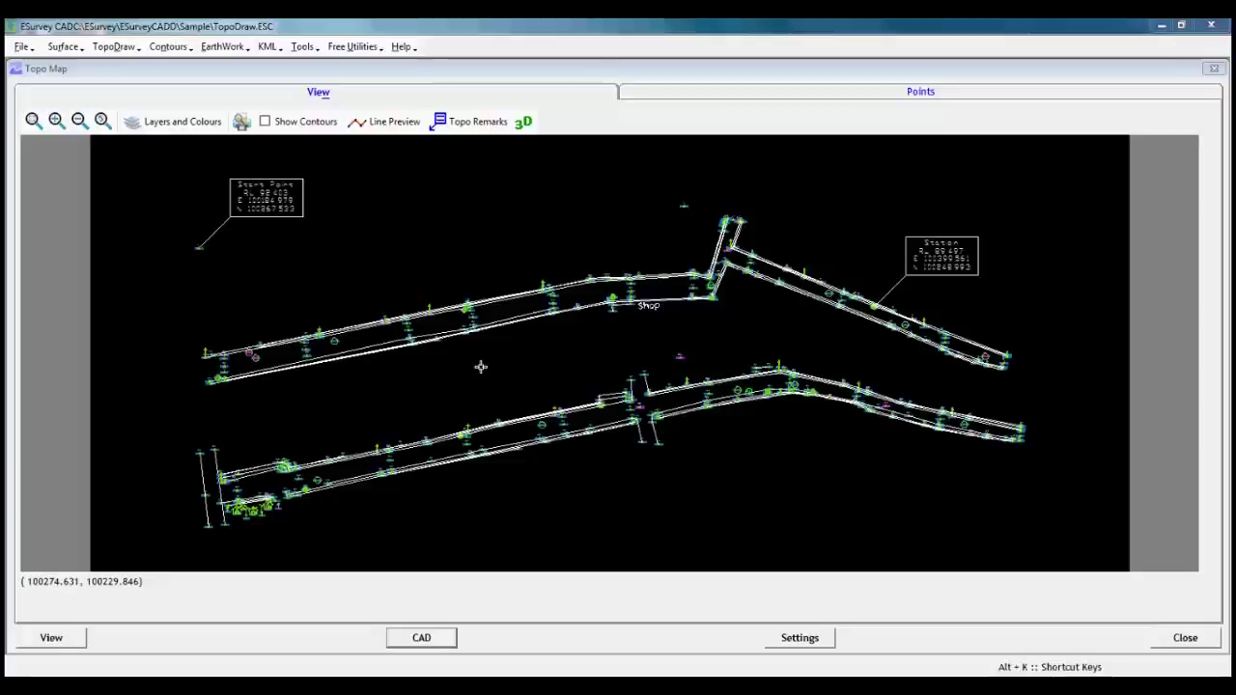
# Step: In ESurvey CAD, save the topo map as a DWG with the Create Attribute option enabled
pyautogui.click(447, 638)
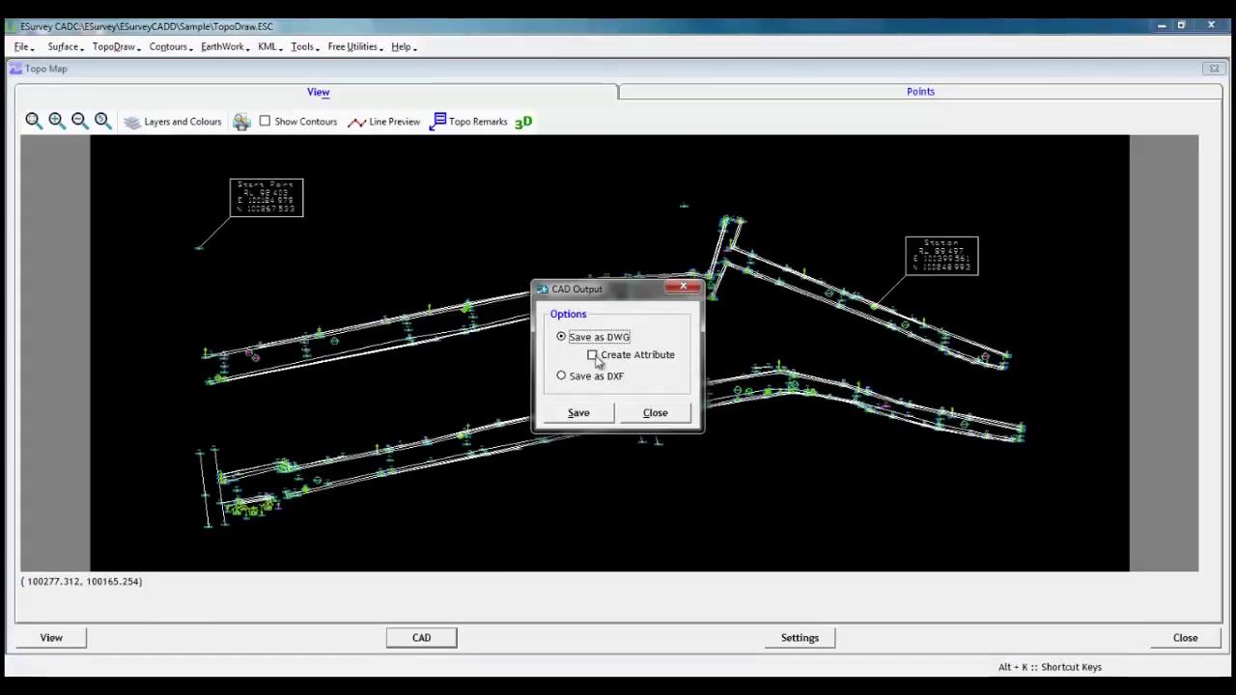
pyautogui.click(592, 356)
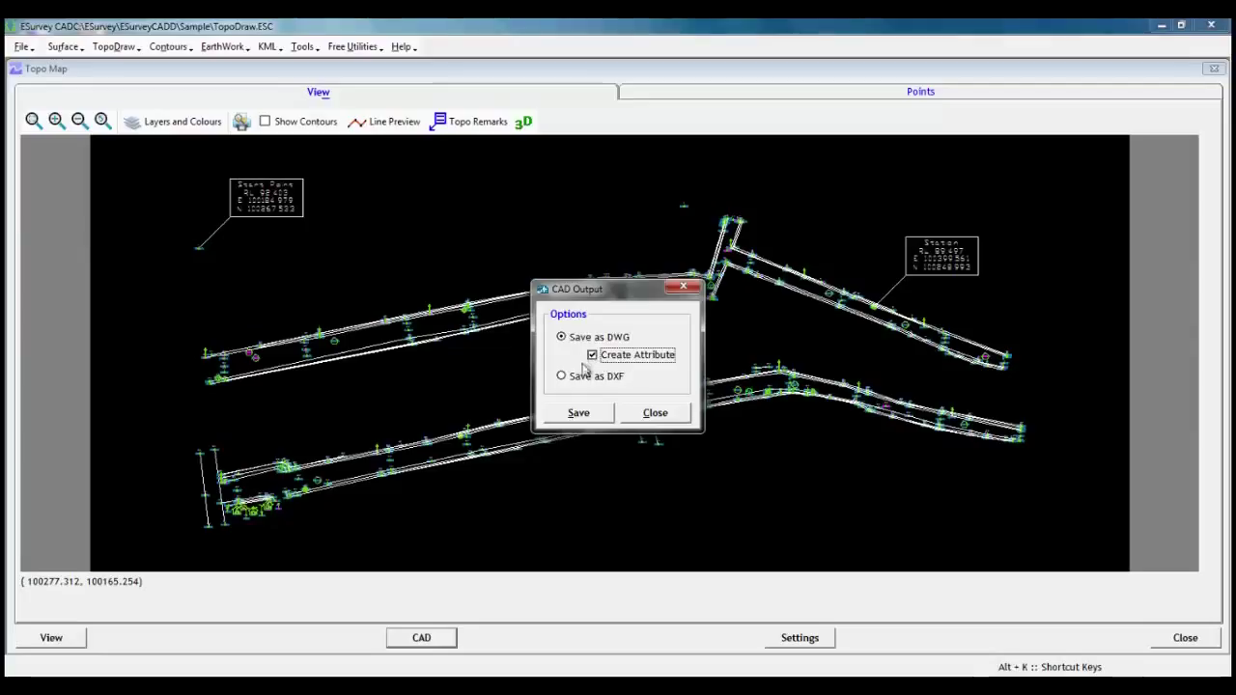
pyautogui.click(579, 414)
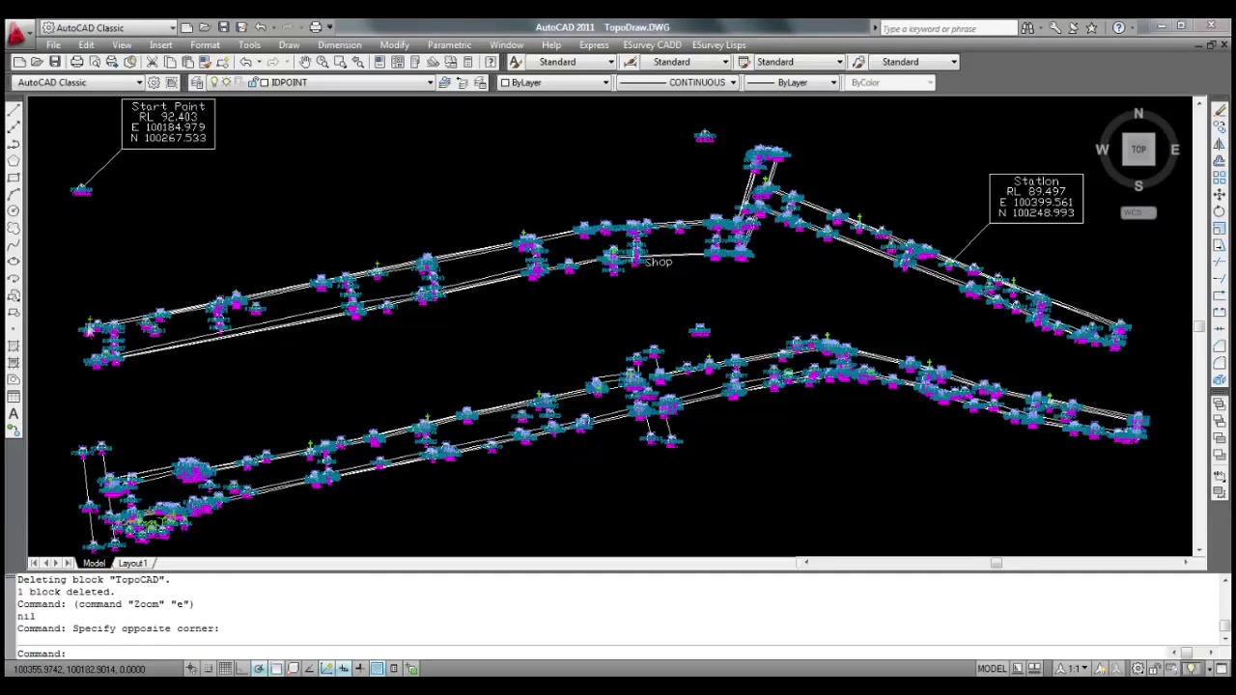
# Step: In AutoCAD's TopoDraw.DWG, copy the attribute marker at point 170 and paste copies near points 172 and 187
pyautogui.scroll(6, 116, 319)
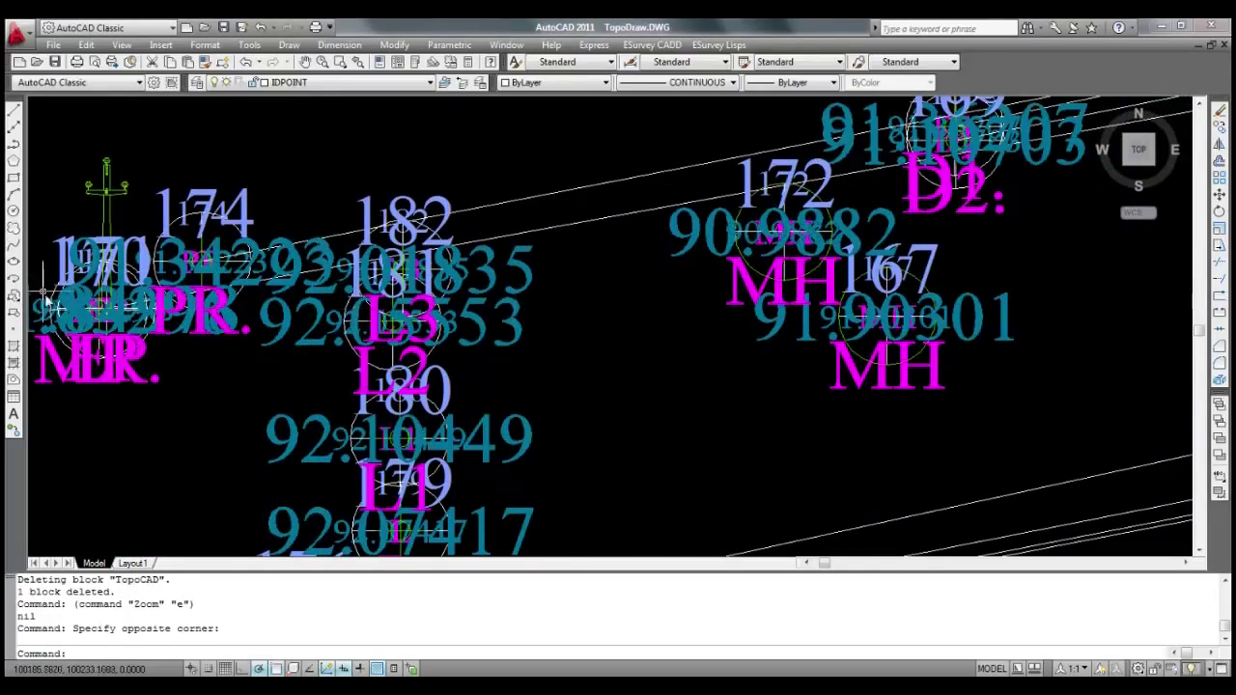
pyautogui.scroll(3, 58, 290)
pyautogui.click(63, 294)
pyautogui.scroll(-5, 62, 295)
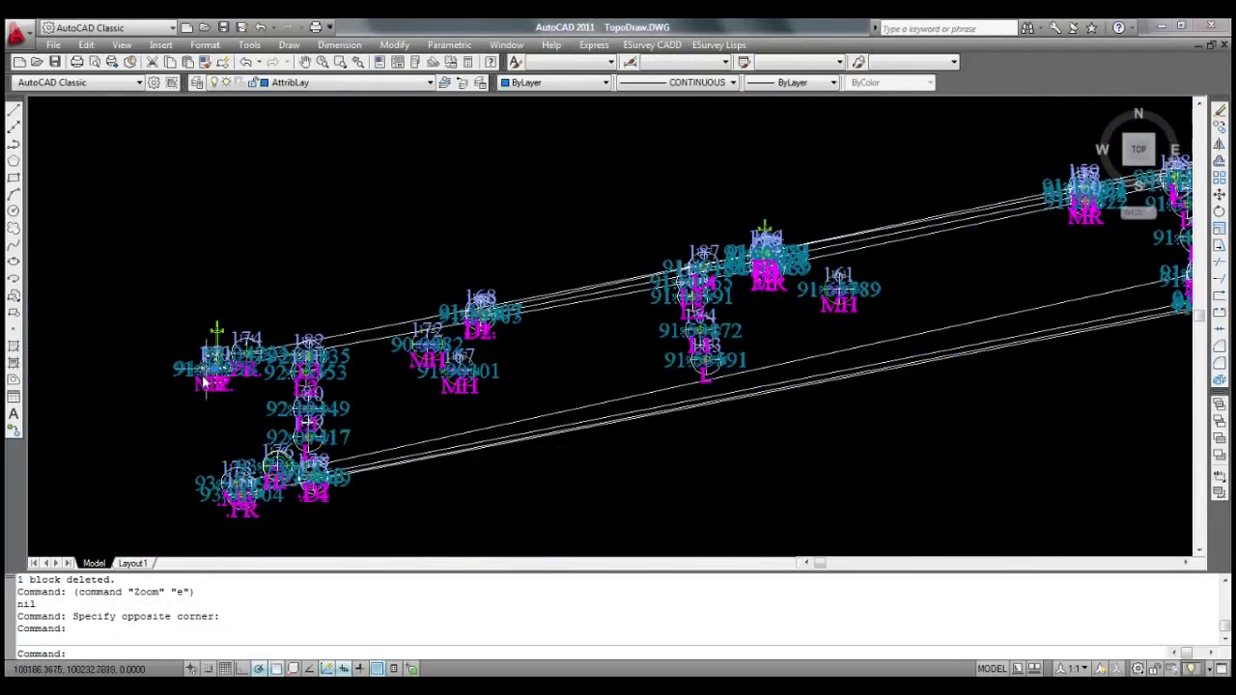
pyautogui.hotkey('ctrl', 'c')
pyautogui.hotkey('ctrl', 'v')
pyautogui.click(409, 307)
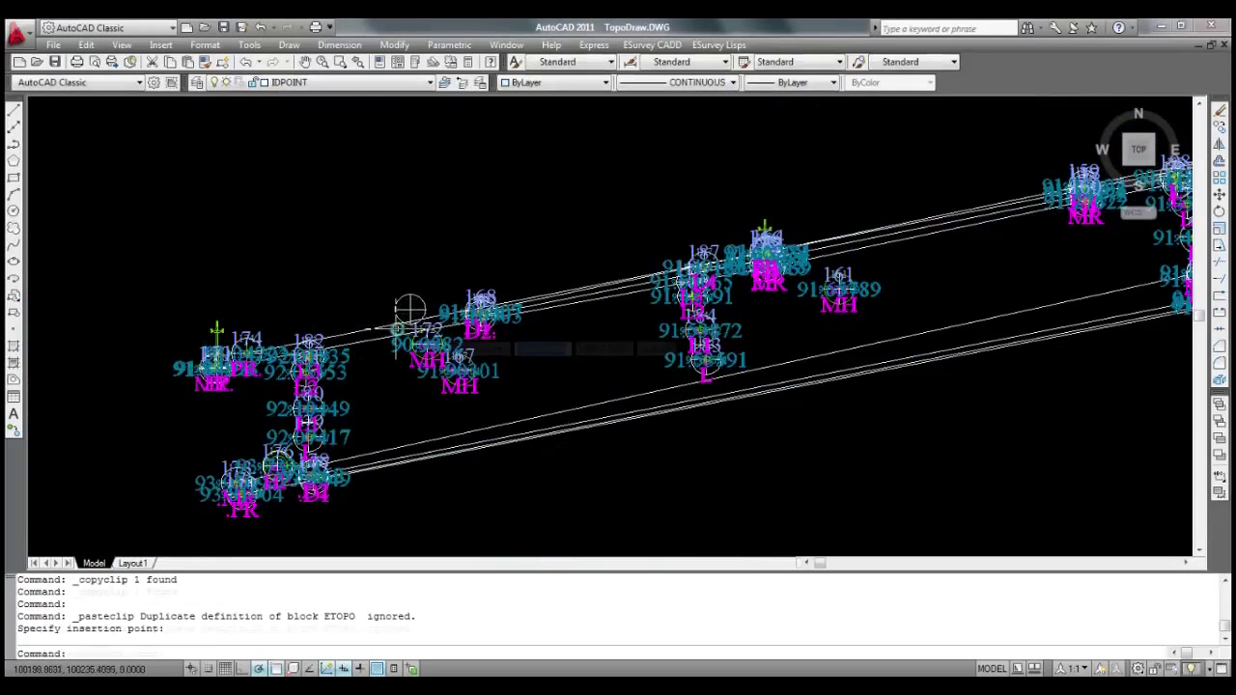
pyautogui.hotkey('ctrl', 'v')
pyautogui.click(673, 259)
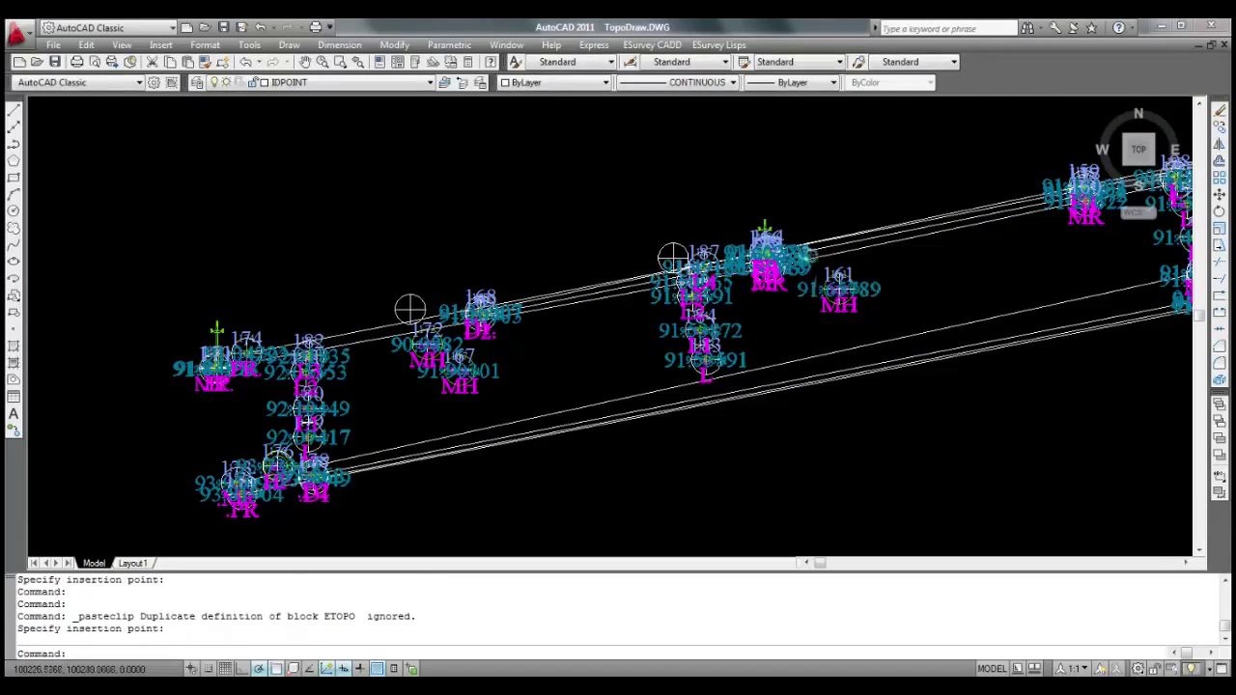
pyautogui.press('Escape')
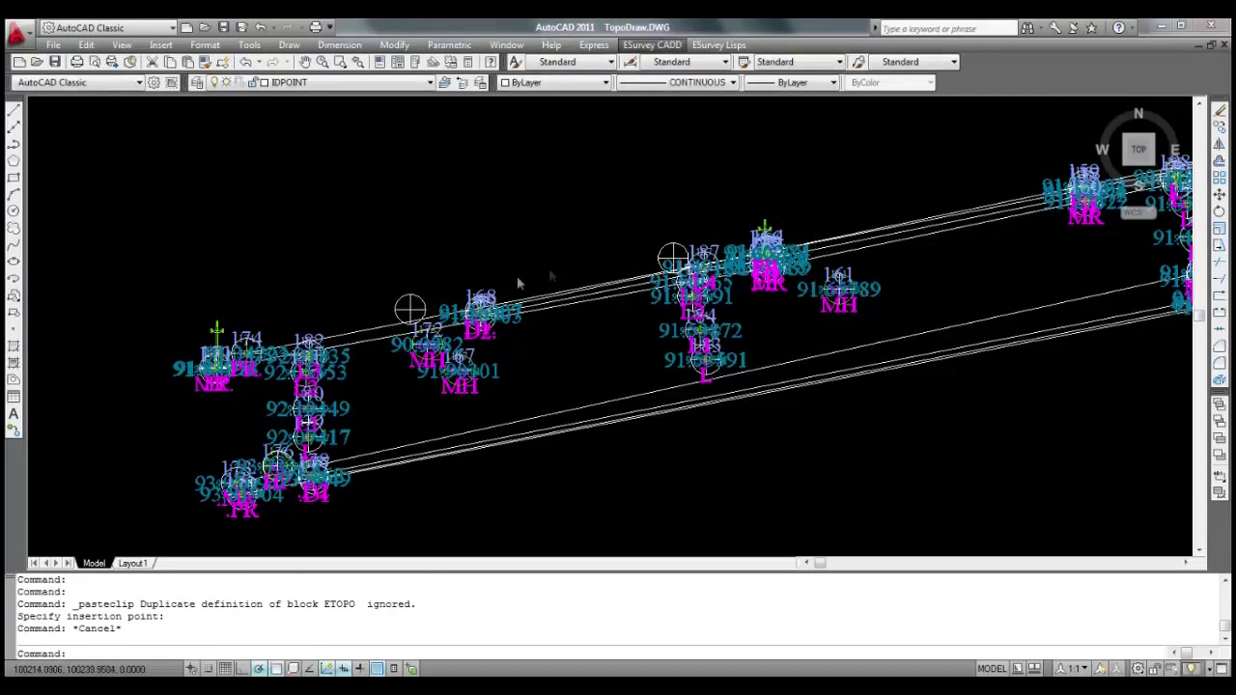
# Step: Export the point data of the whole drawing, including the pasted markers, to a CSV file with EXATTR
pyautogui.click(653, 46)
pyautogui.moveTo(676, 61)
pyautogui.click(917, 157)
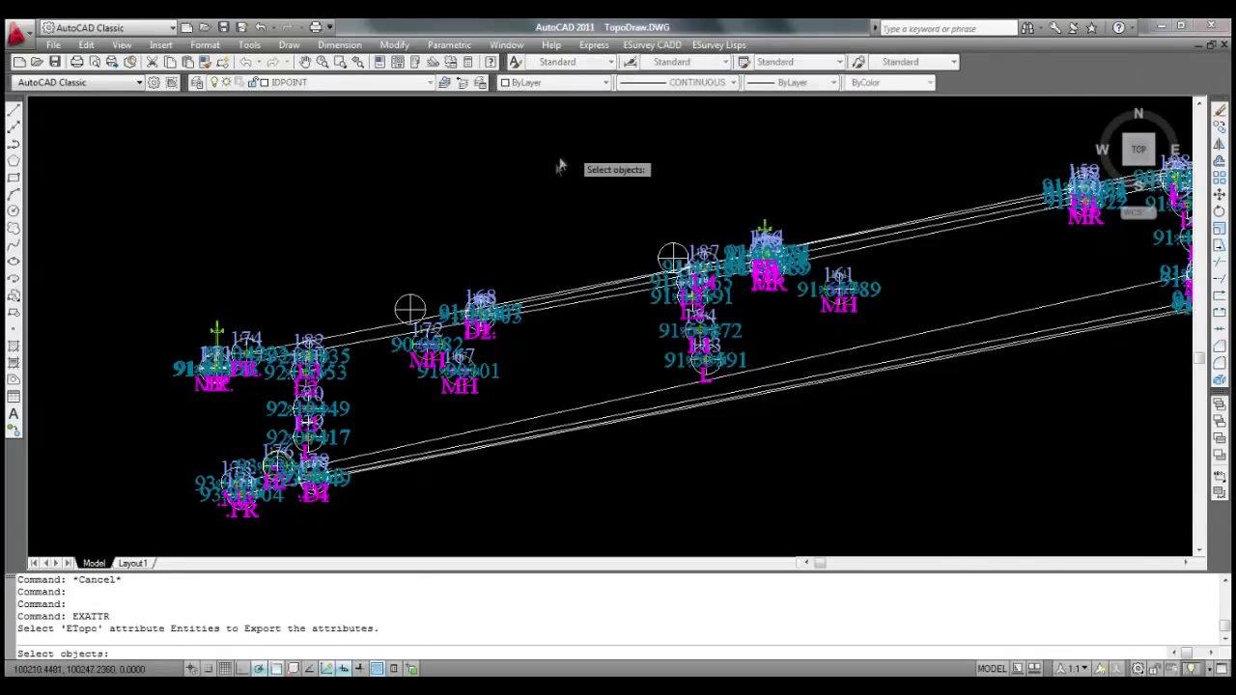
pyautogui.scroll(-6, 558, 166)
pyautogui.click(307, 151)
pyautogui.click(927, 393)
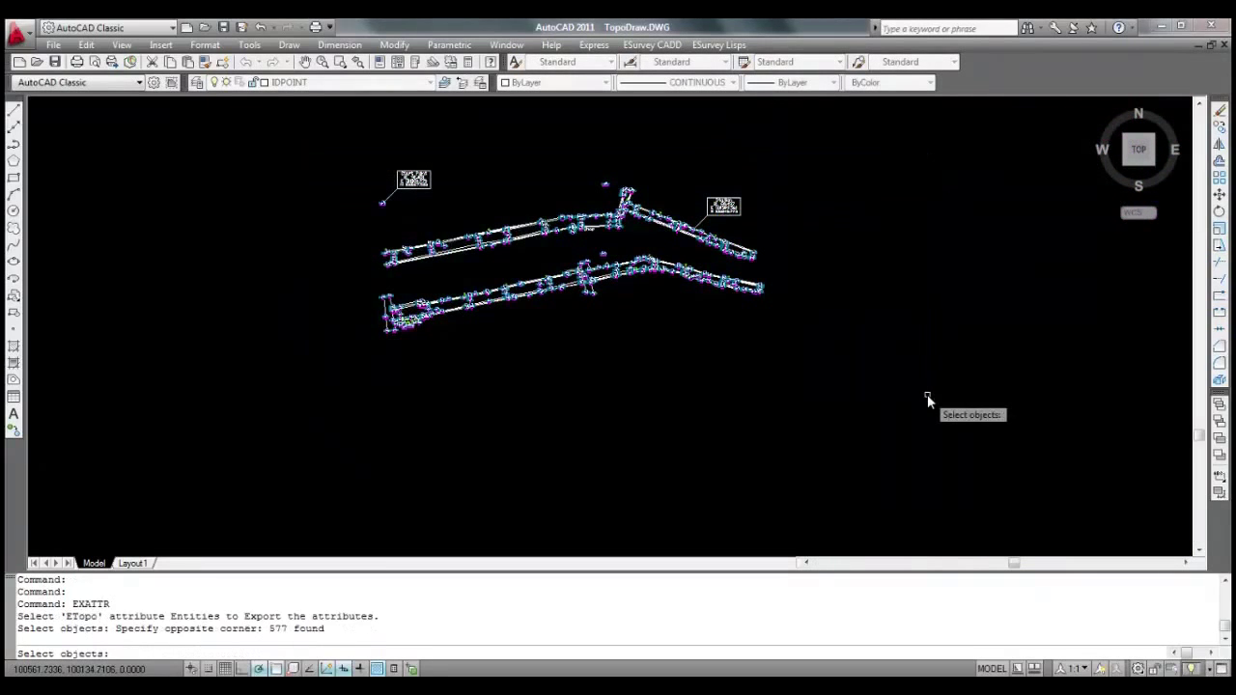
pyautogui.press('Return')
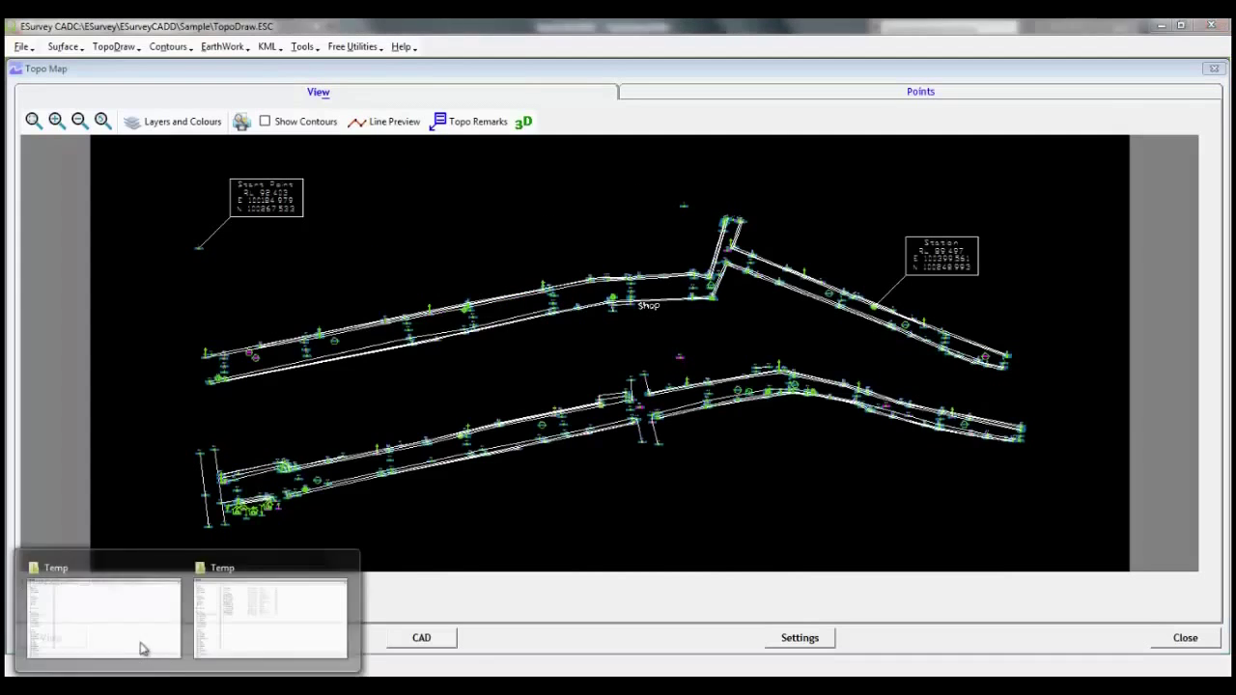
# Step: Open the exported TopoDraw.CSV from the ESurvey Temp folder in Excel and enlarge its window to examine the points
pyautogui.click(138, 648)
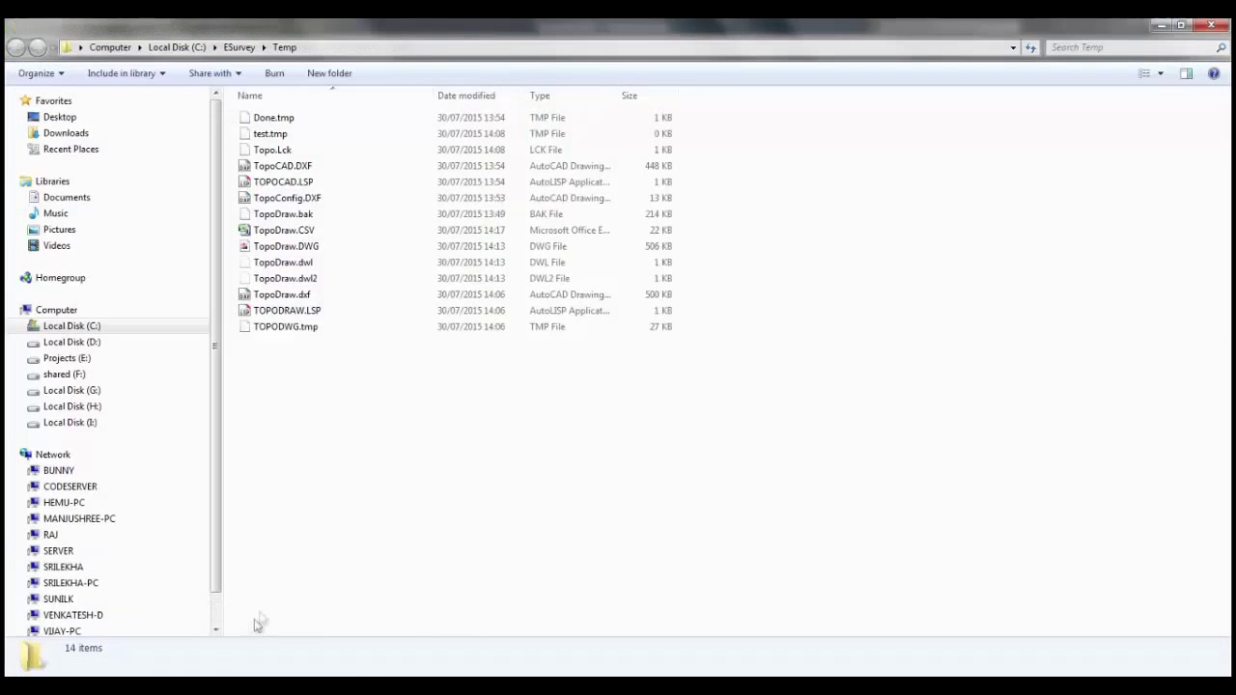
pyautogui.doubleClick(321, 232)
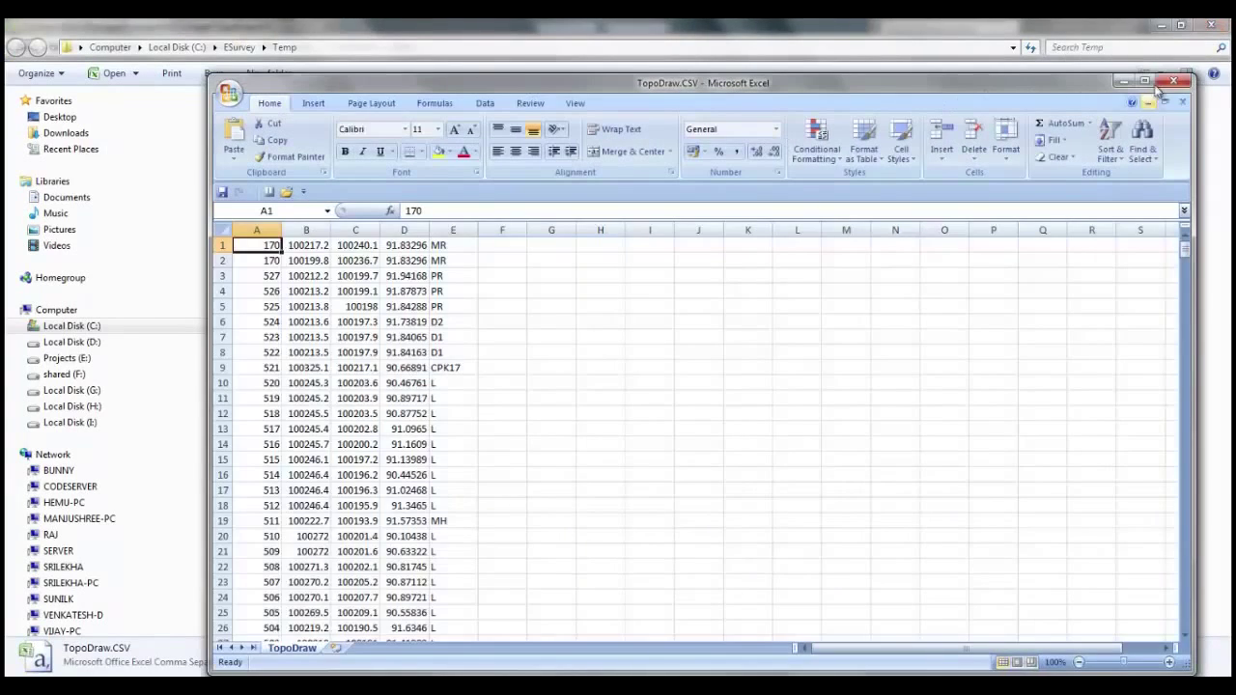
pyautogui.click(1151, 82)
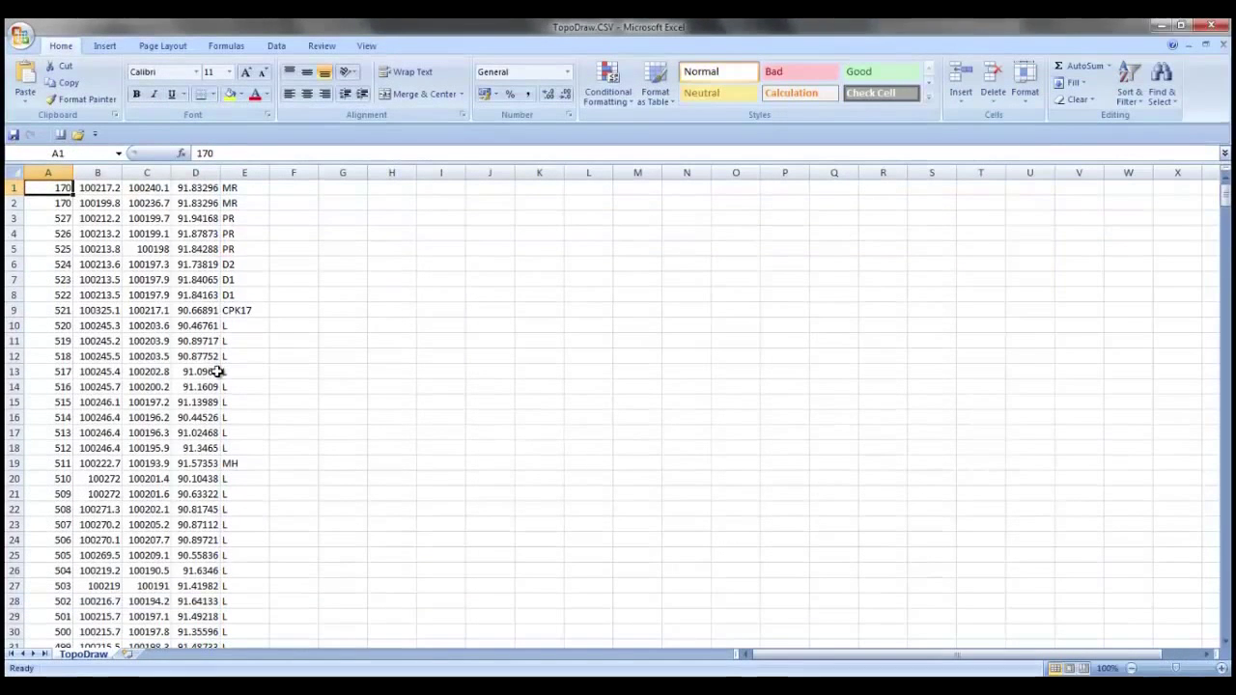